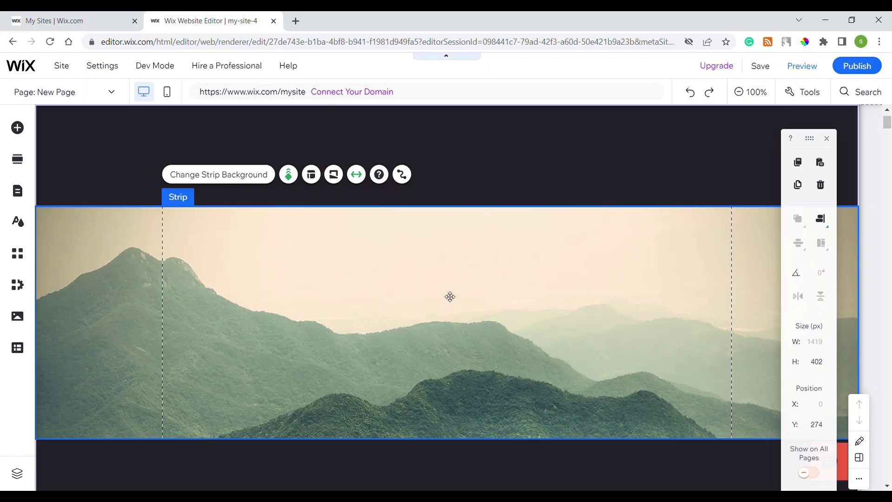
Search the background image library for flowers to find a new strip background.
scroll(467, 283, down, 3)
scroll(483, 255, up, 2)
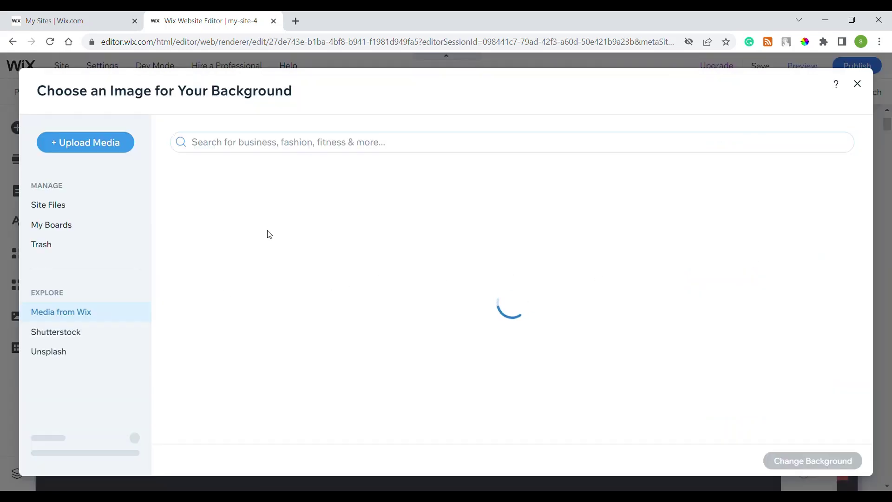
click(363, 147)
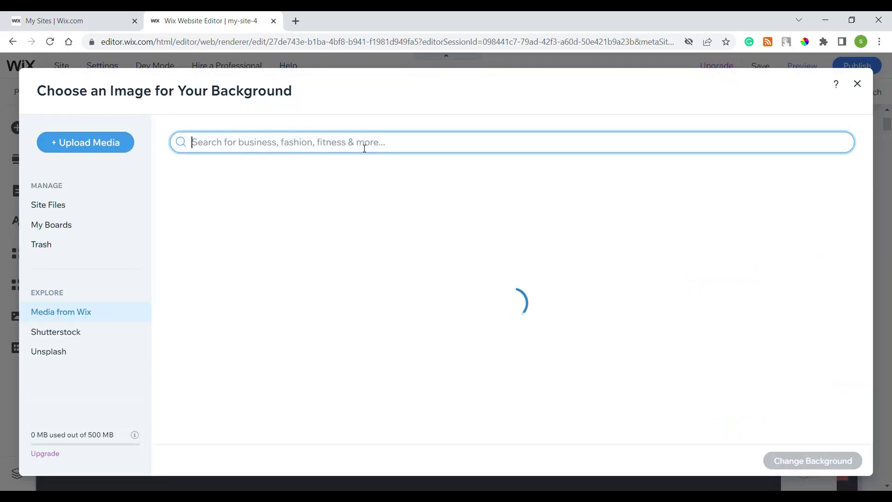
text(flowers)
key(Return)
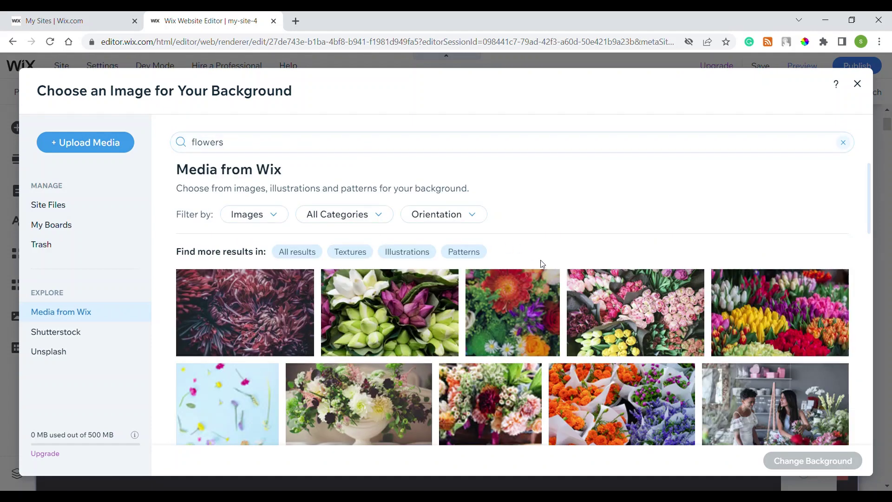
Set the "Flower decoration" image as the strip's background.
scroll(376, 358, down, 7)
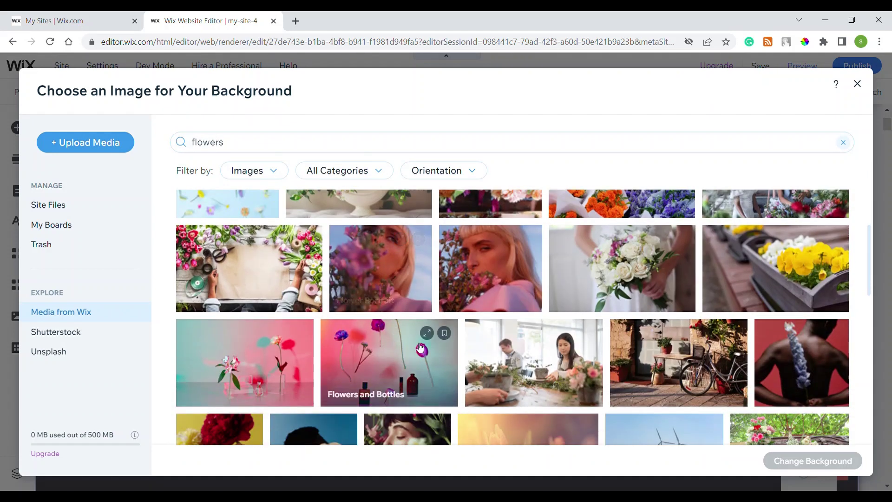
scroll(557, 338, down, 1)
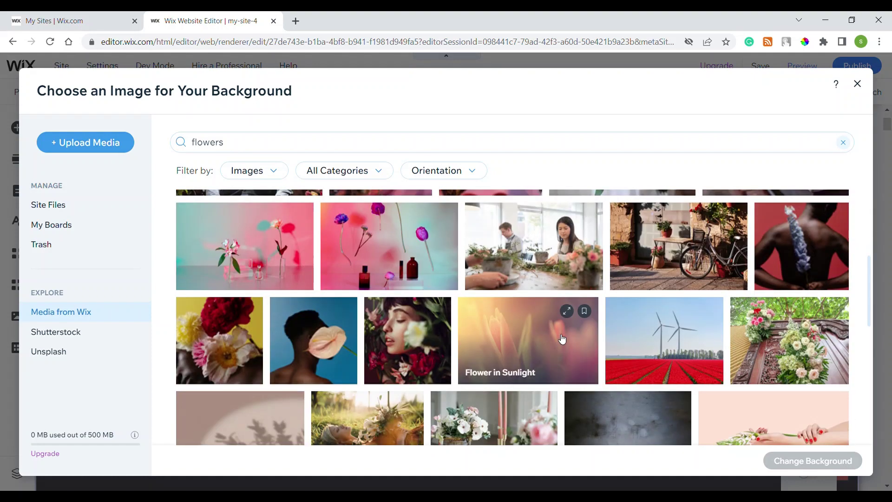
click(777, 338)
scroll(689, 348, down, 2)
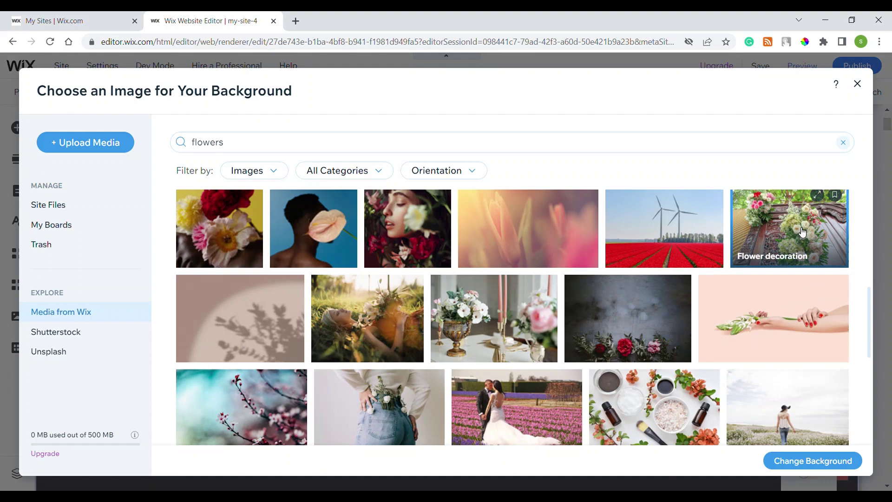
click(773, 460)
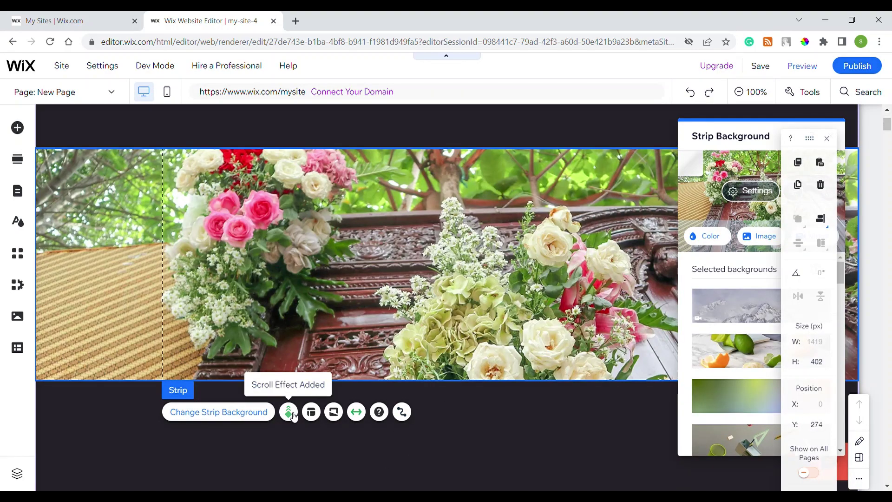
Apply the Reveal scroll effect to the strip and preview the page.
click(289, 412)
drag(758, 145, 542, 144)
click(595, 186)
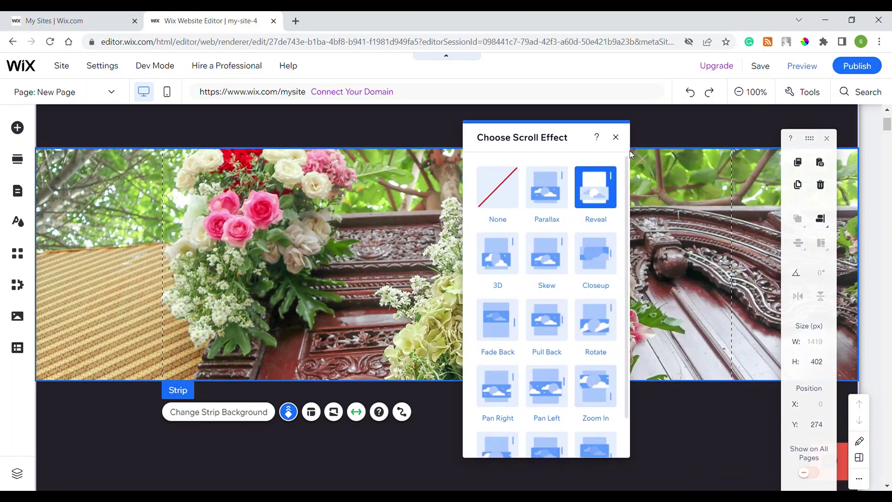
click(616, 137)
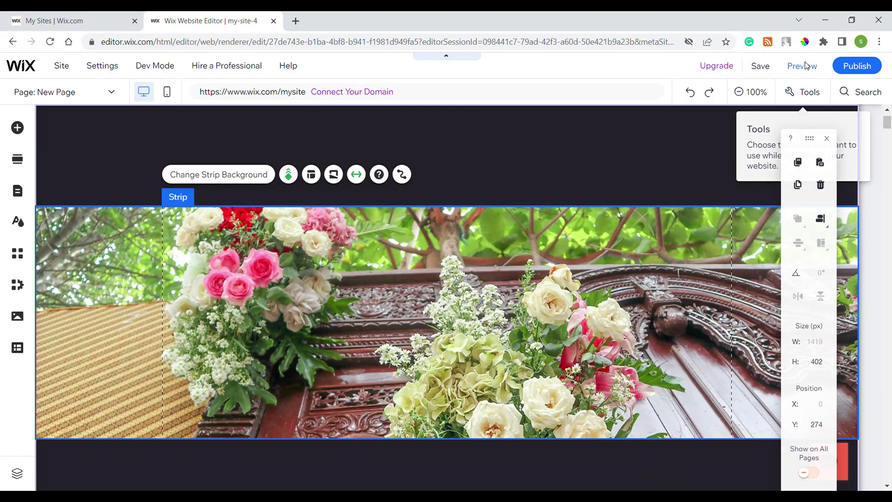
click(802, 65)
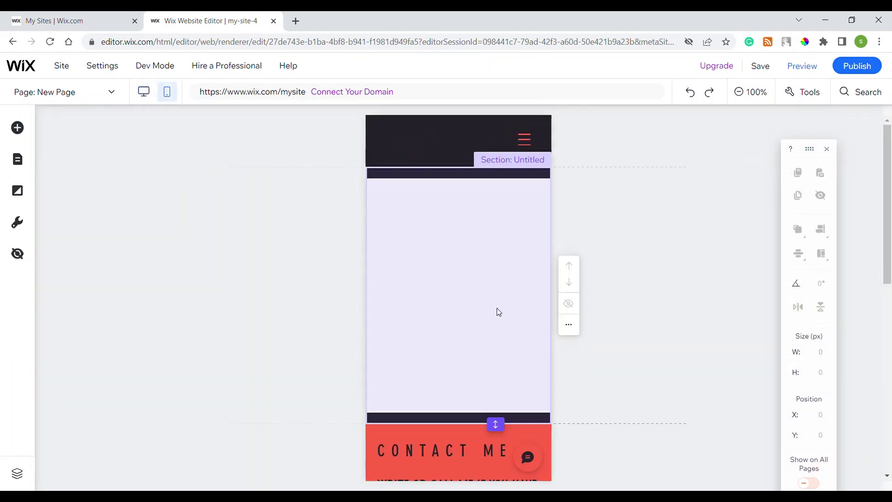
Set the height of the untitled section containing the flower strip to 1500 px in the mobile layout.
click(465, 172)
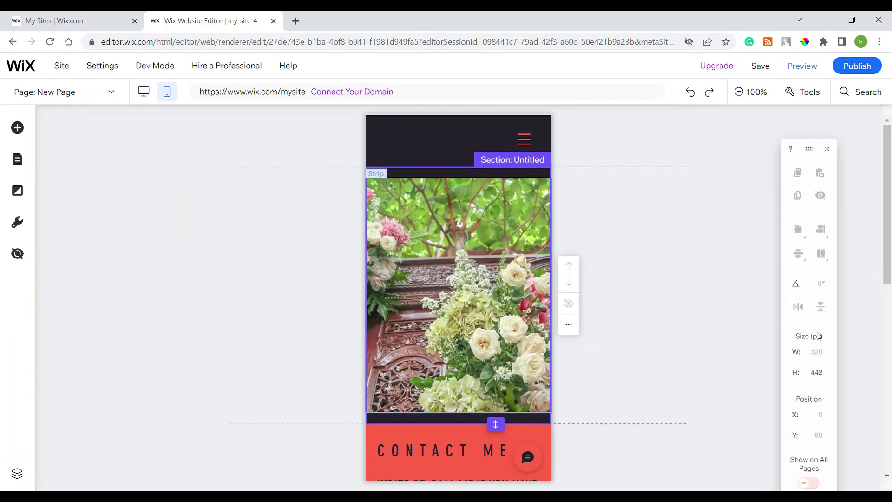
click(817, 375)
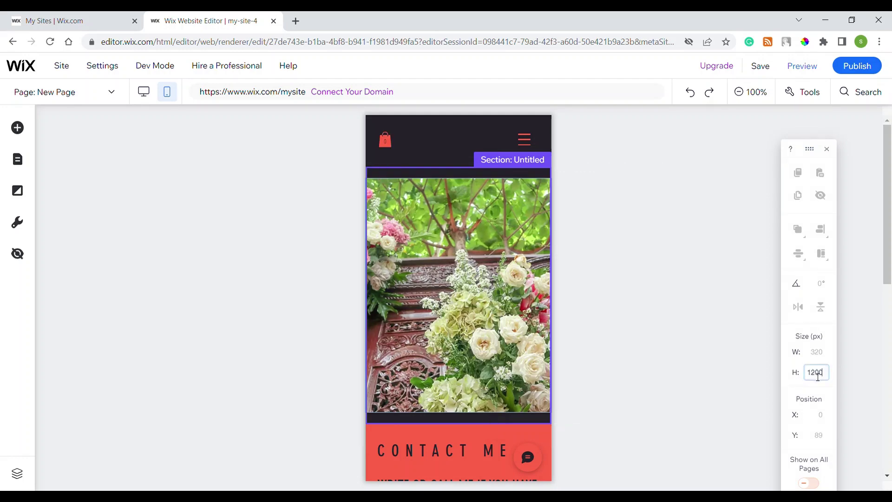
text(1200)
key(Return)
text(150)
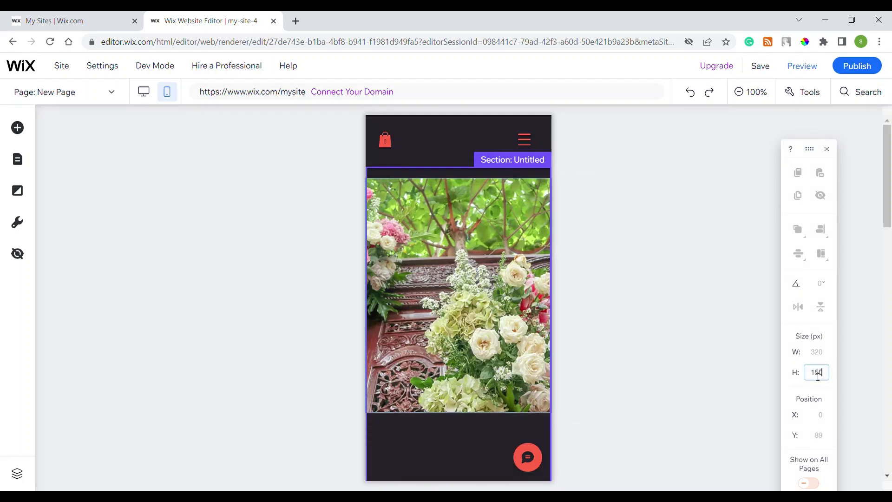
text(0)
key(Return)
Move the flower strip down within its mobile section to a Y position of 159 px.
click(463, 261)
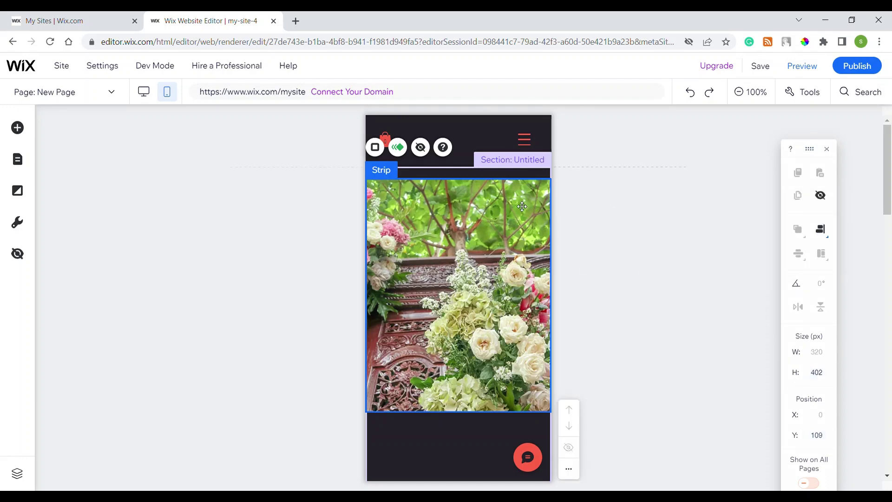
key(shift+Down)
key(shift+Down)
key(shift+Down)
key(shift+Down)
key(shift+Down)
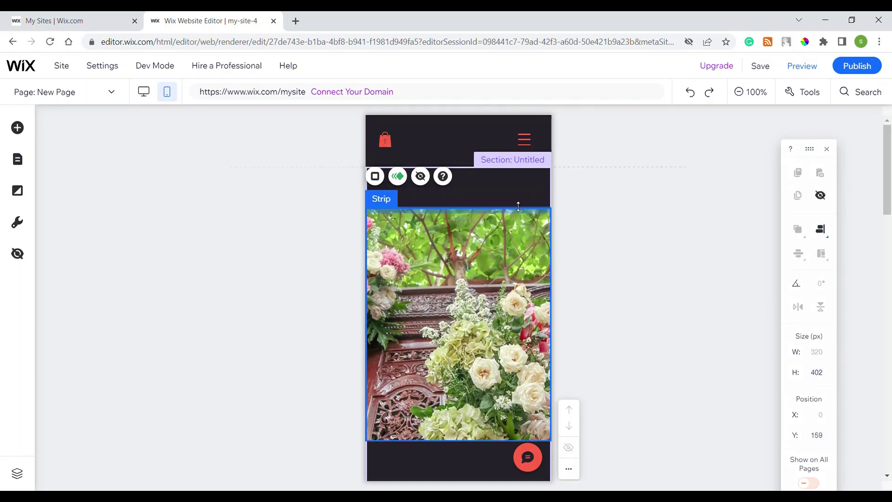
Apply the Reveal scroll effect to the flower strip in the mobile layout.
click(398, 176)
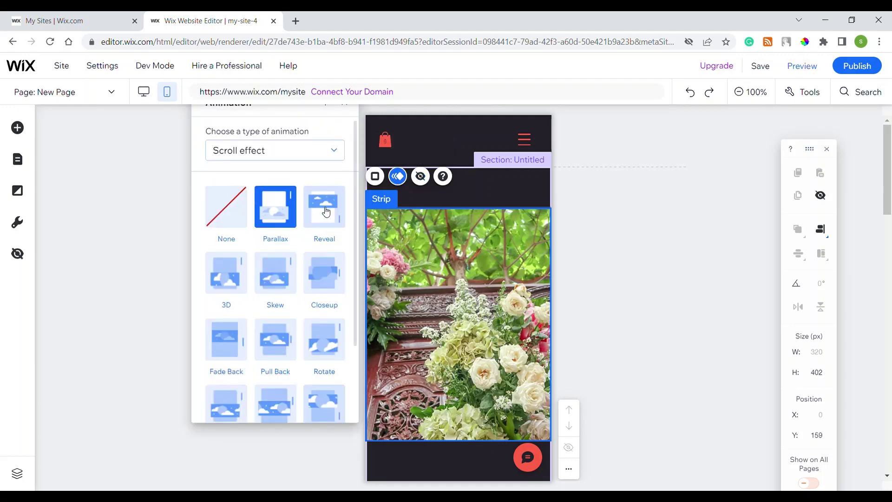
click(324, 222)
click(273, 302)
click(324, 213)
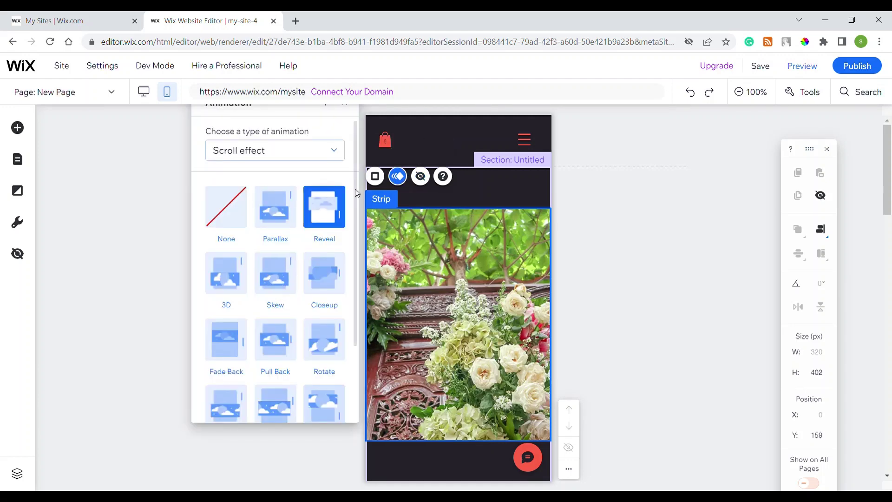
click(615, 221)
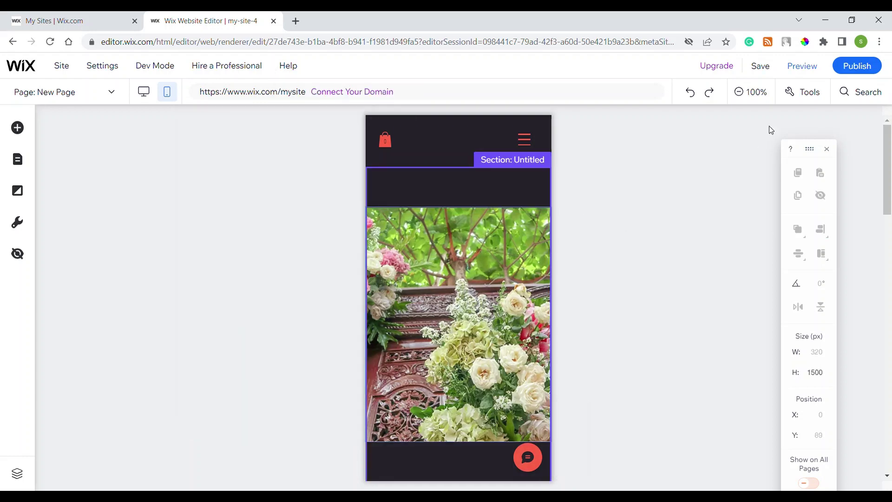
Preview the mobile page, examine how the strip's Reveal effect behaves while scrolling, and return to the editor.
click(814, 61)
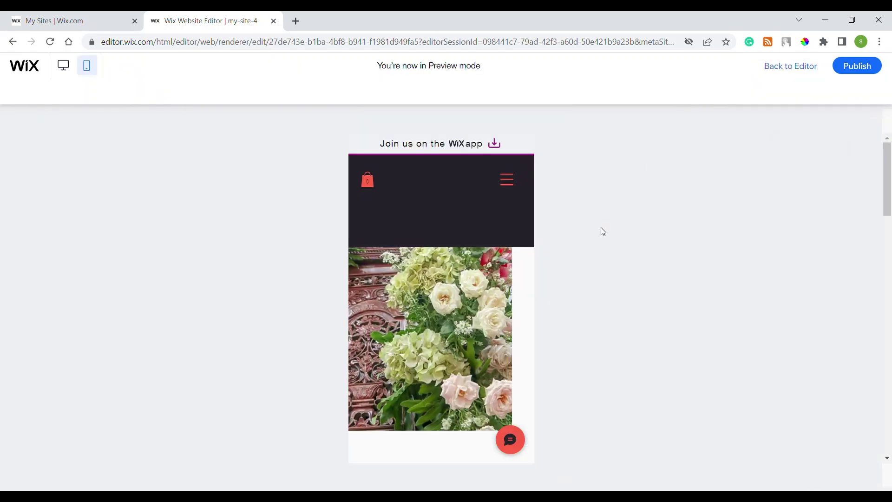
scroll(549, 273, down, 2)
scroll(542, 273, up, 2)
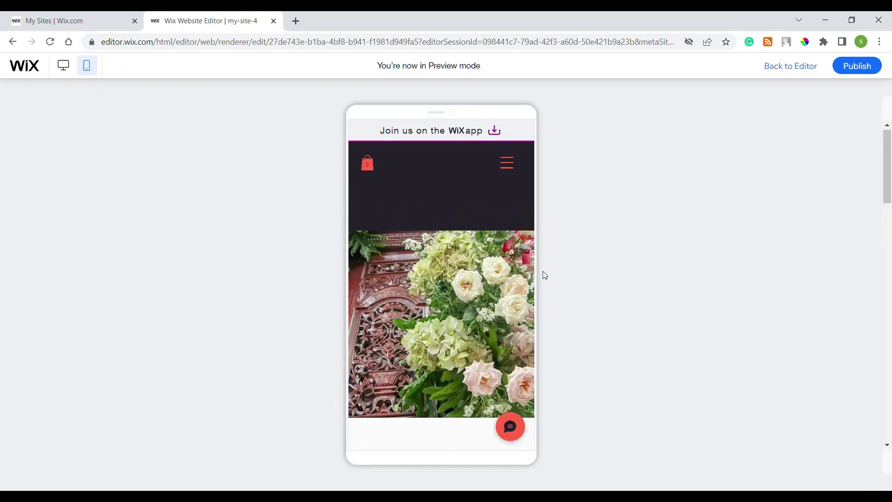
scroll(583, 251, down, 2)
scroll(586, 249, up, 2)
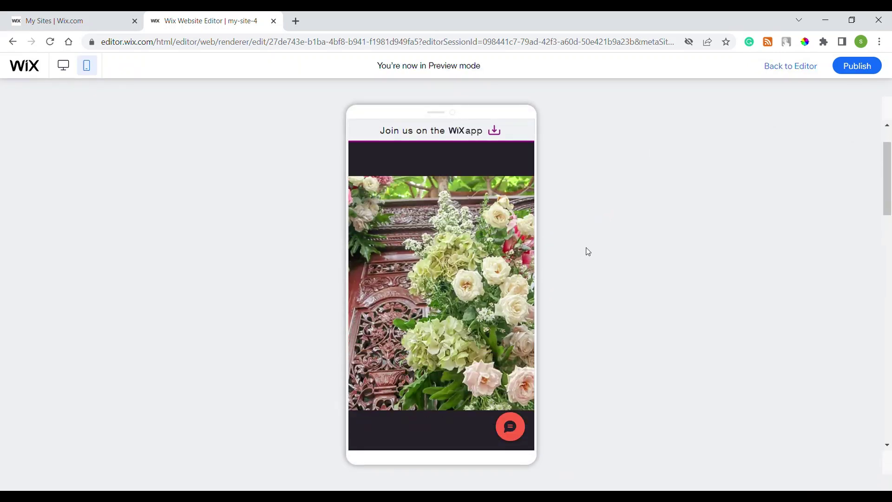
scroll(586, 247, down, 3)
scroll(586, 247, up, 3)
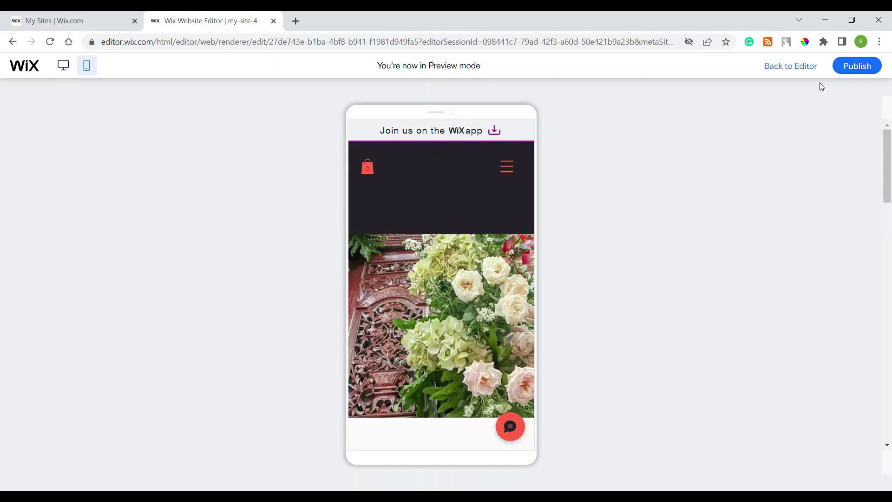
click(815, 64)
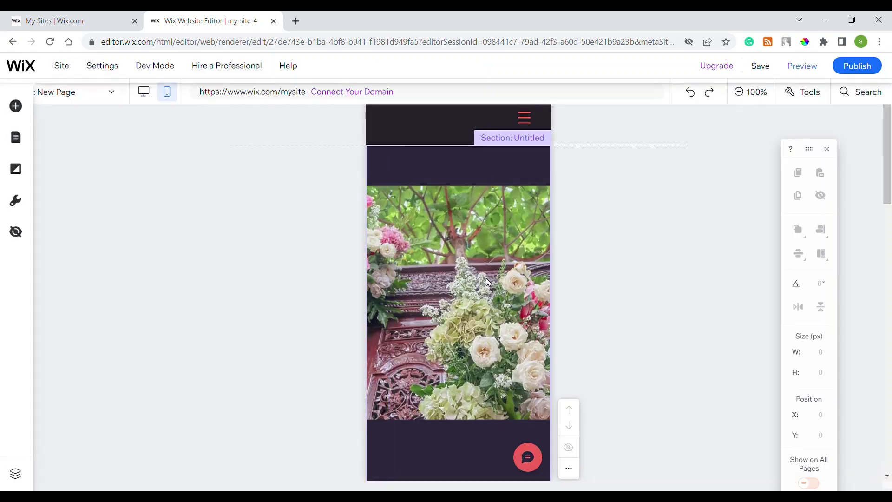
Switch the mobile strip's animation type to Entrance, try Bounce in, and choose the Glide in animation.
click(458, 313)
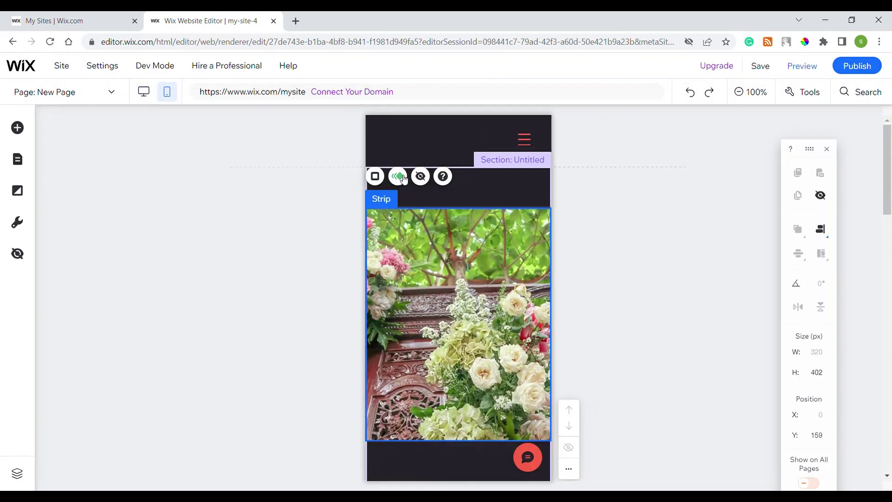
click(398, 177)
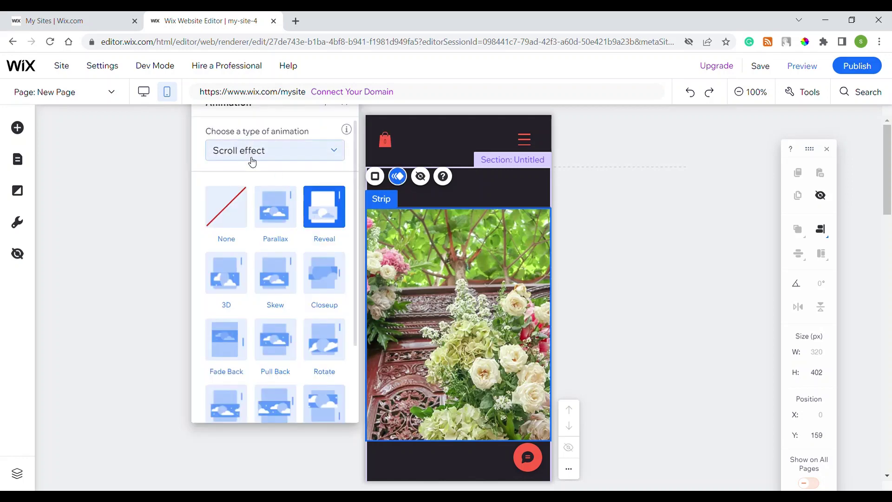
click(257, 158)
click(258, 157)
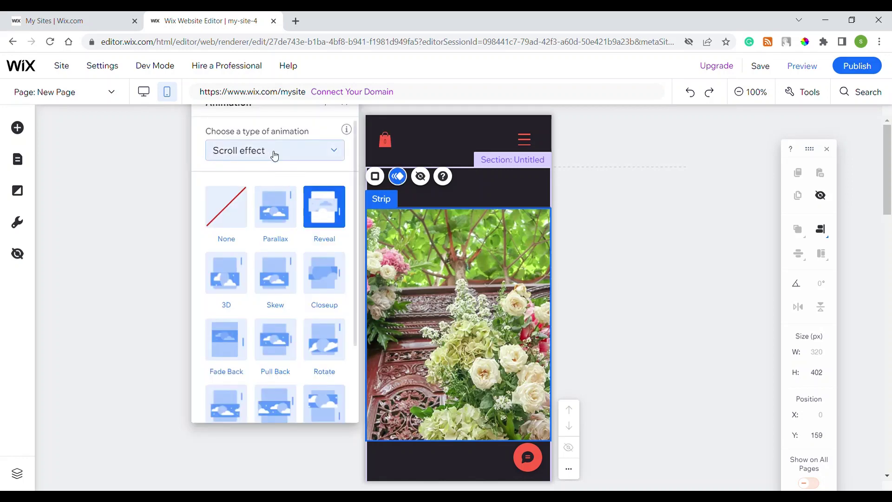
click(283, 156)
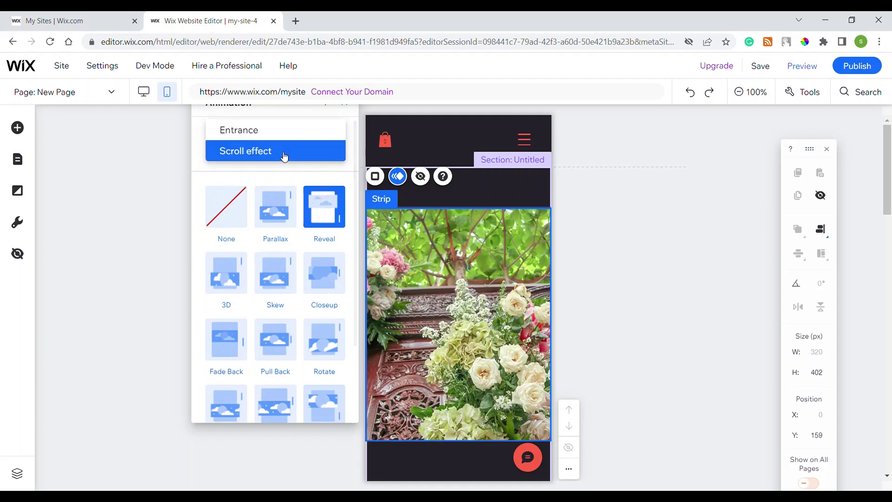
click(295, 137)
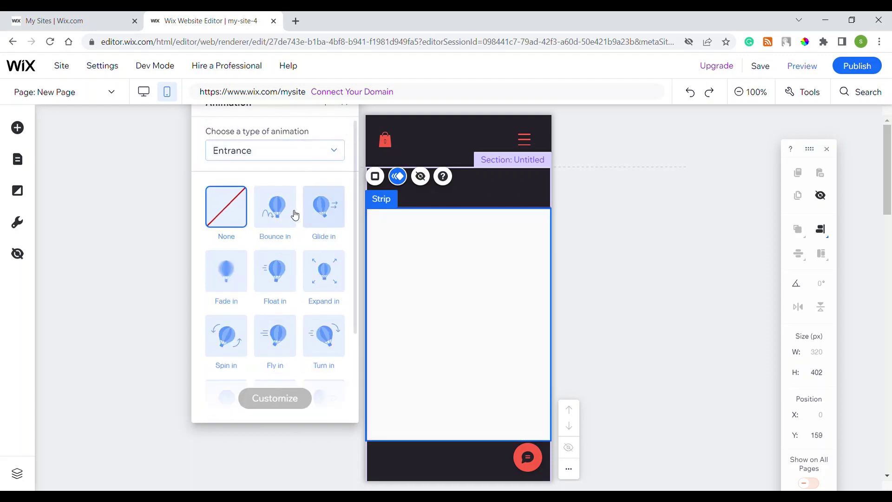
click(287, 218)
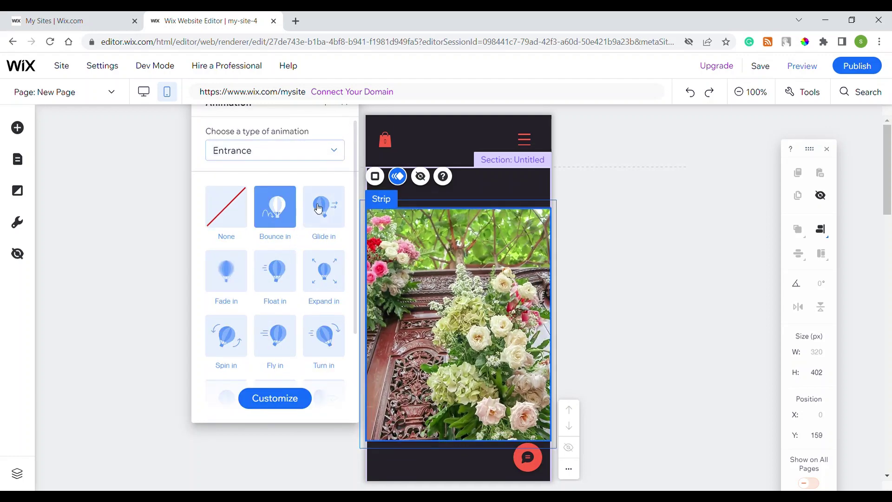
click(319, 208)
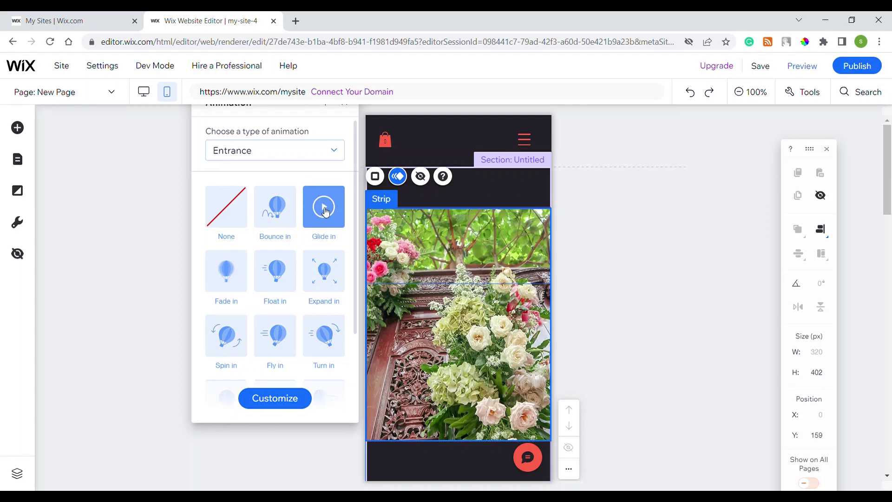
Customize the strip's Glide in animation with a direction of 359° and replay it.
click(288, 398)
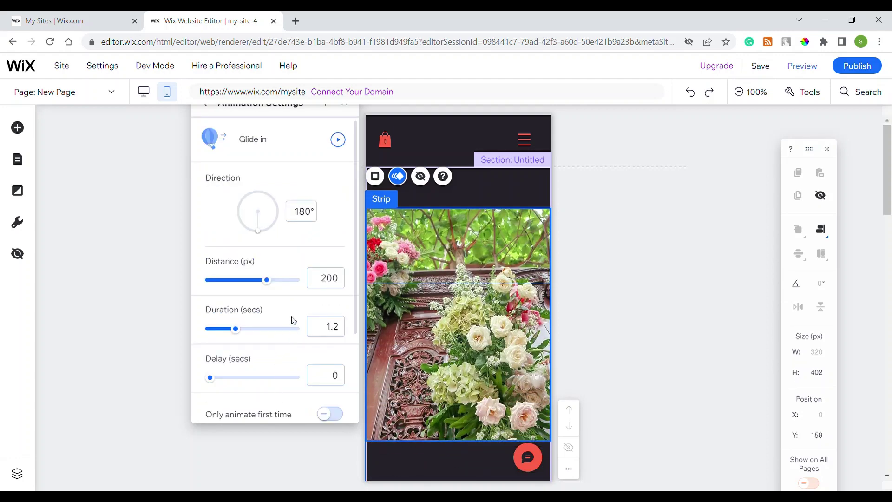
click(349, 141)
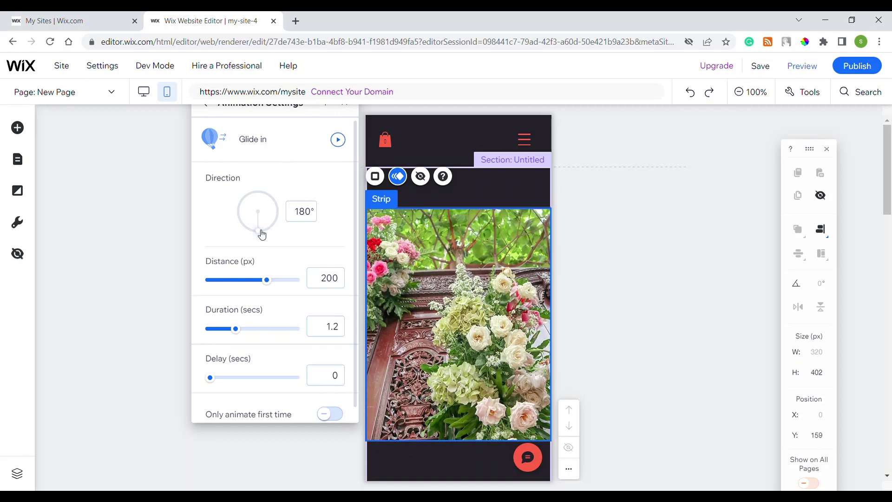
drag(262, 235, 294, 207)
click(344, 139)
drag(280, 214, 286, 175)
click(337, 140)
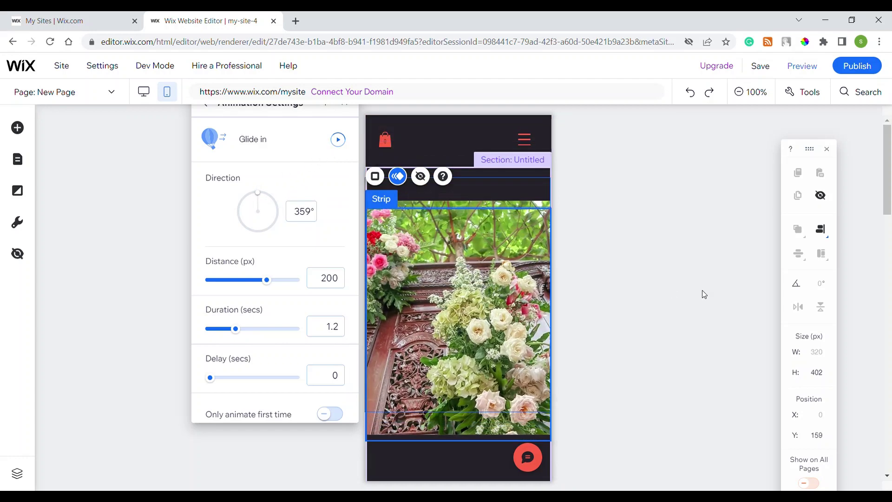
click(700, 294)
Preview the mobile page and examine the strip's Glide in entrance animation.
click(812, 64)
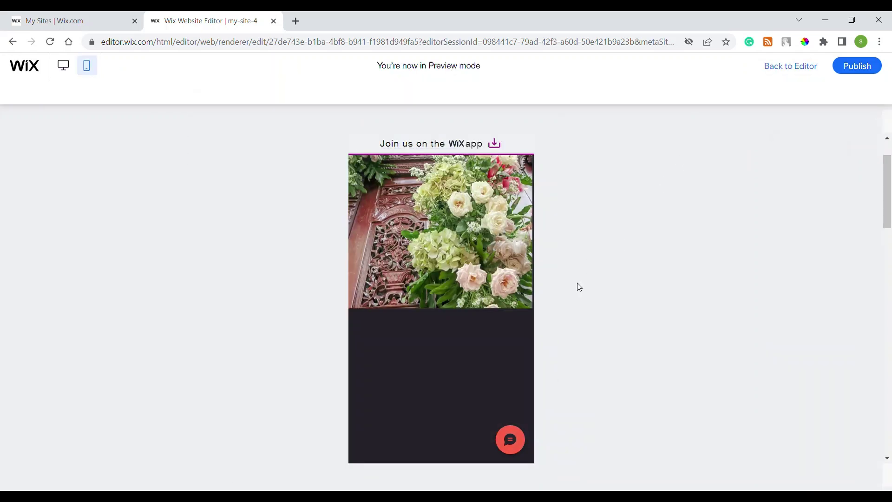
scroll(579, 287, up, 2)
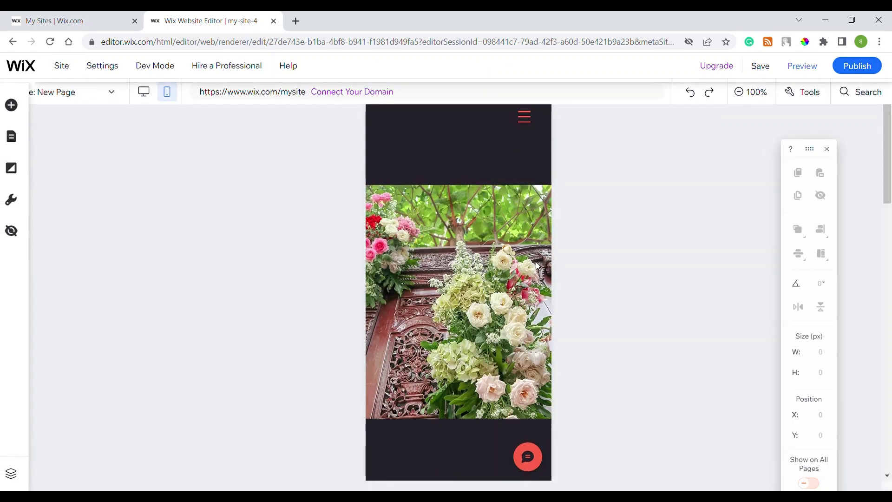
Open the mobile strip's animation settings and look through the choices offered under Scroll effect and Entrance.
click(515, 274)
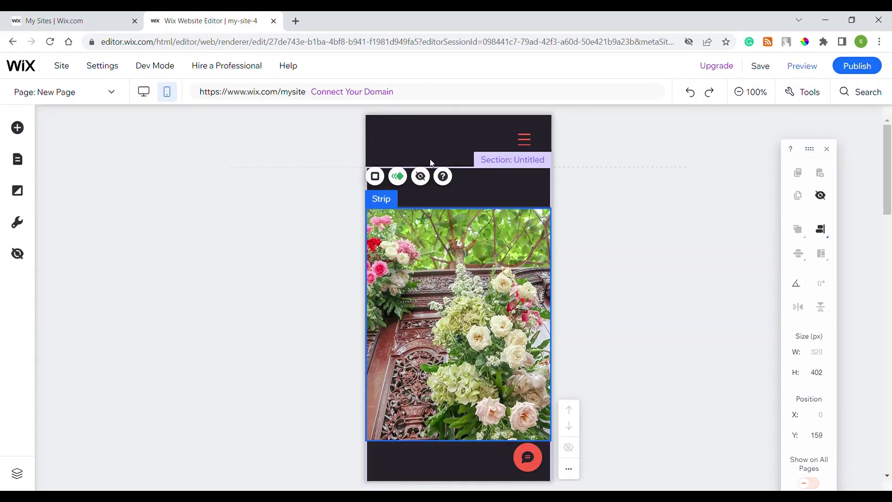
click(397, 177)
click(263, 210)
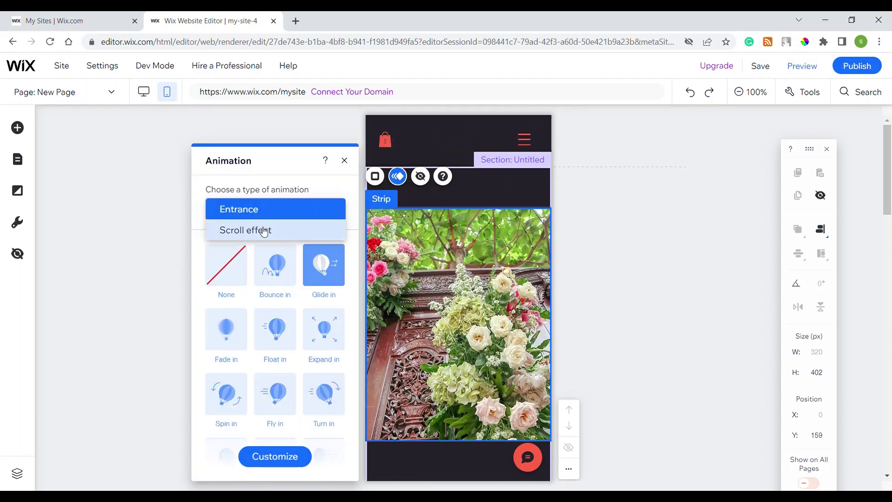
click(263, 231)
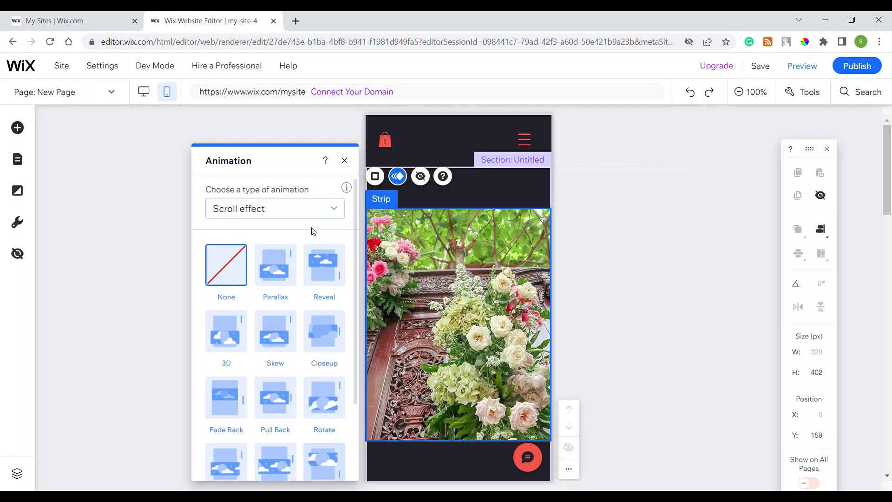
click(292, 214)
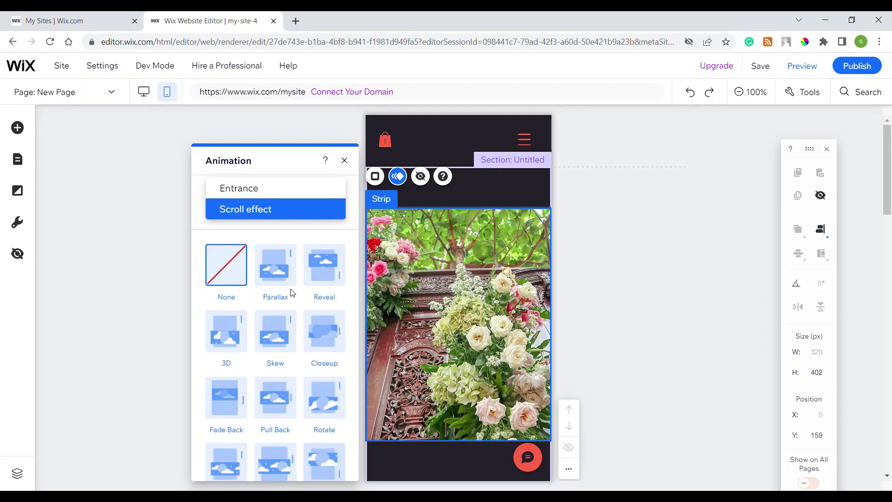
click(280, 196)
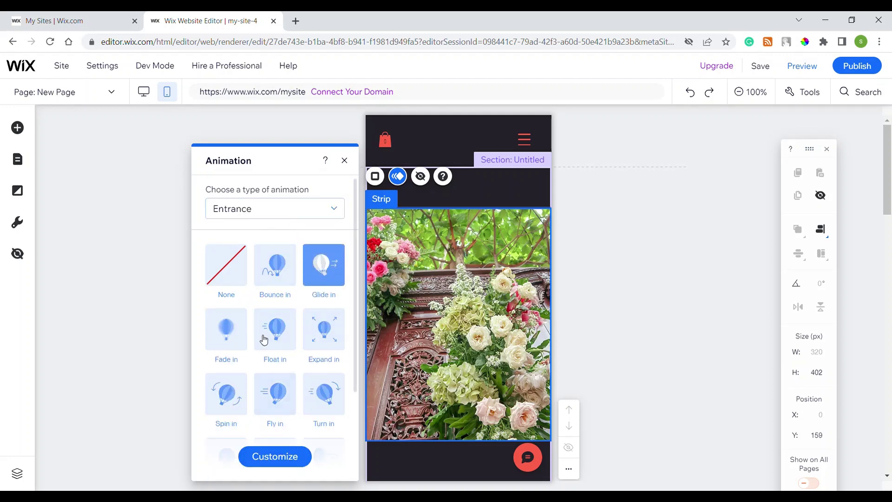
Apply the Fade Back scroll effect to the mobile strip and preview the page.
click(277, 209)
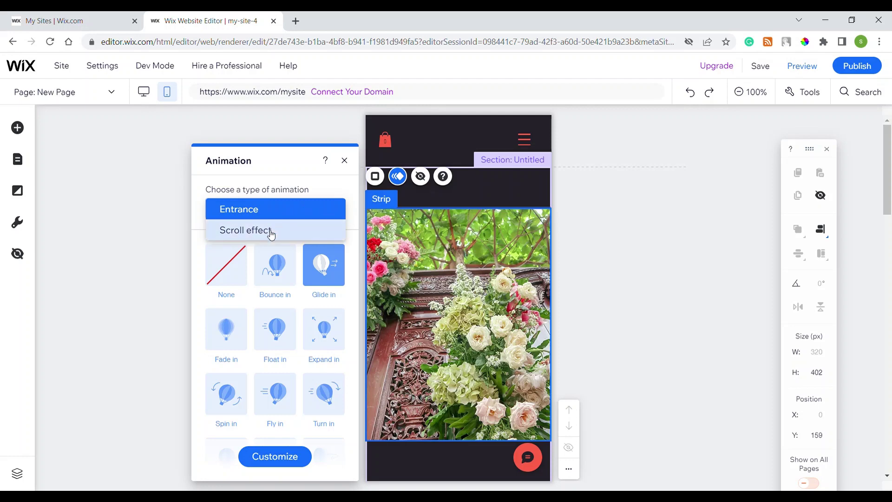
click(273, 230)
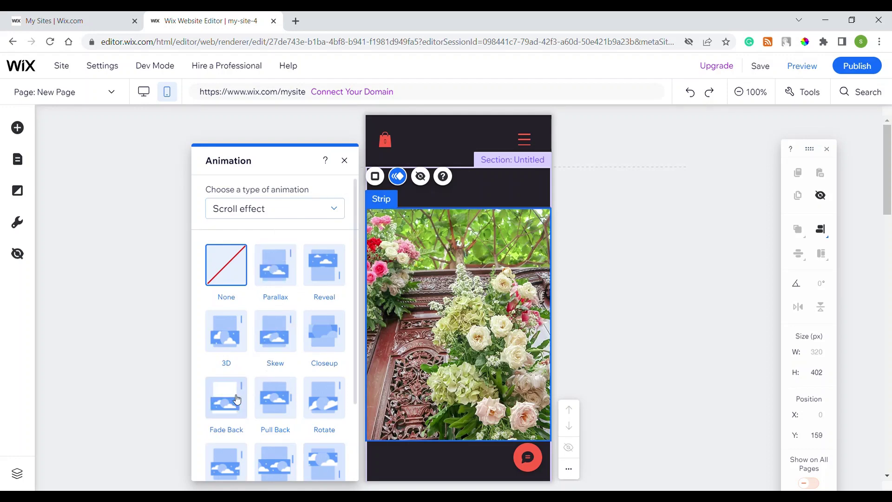
click(226, 397)
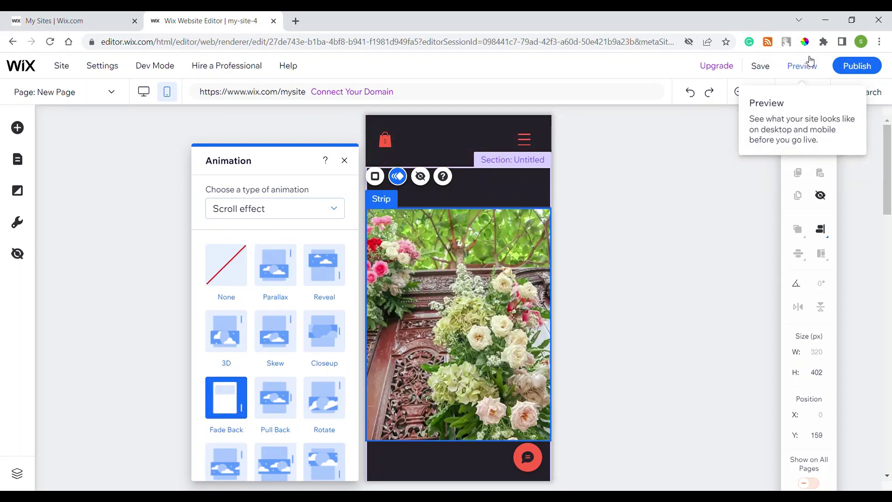
click(810, 61)
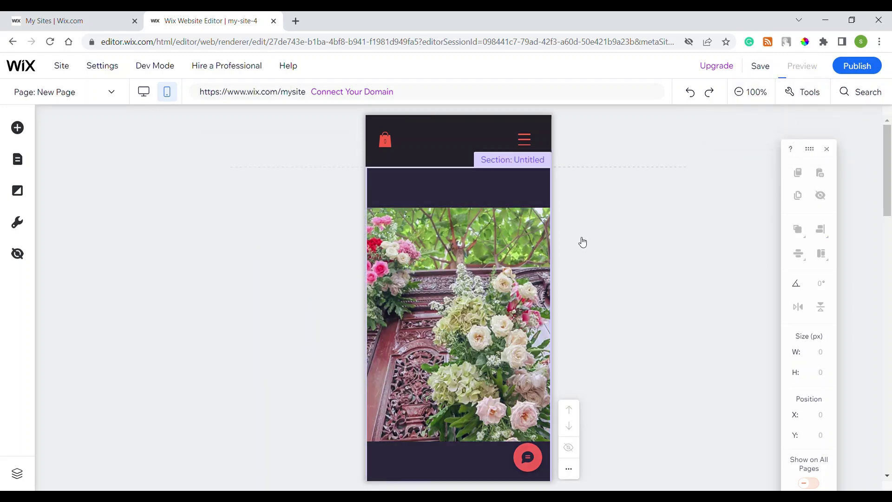